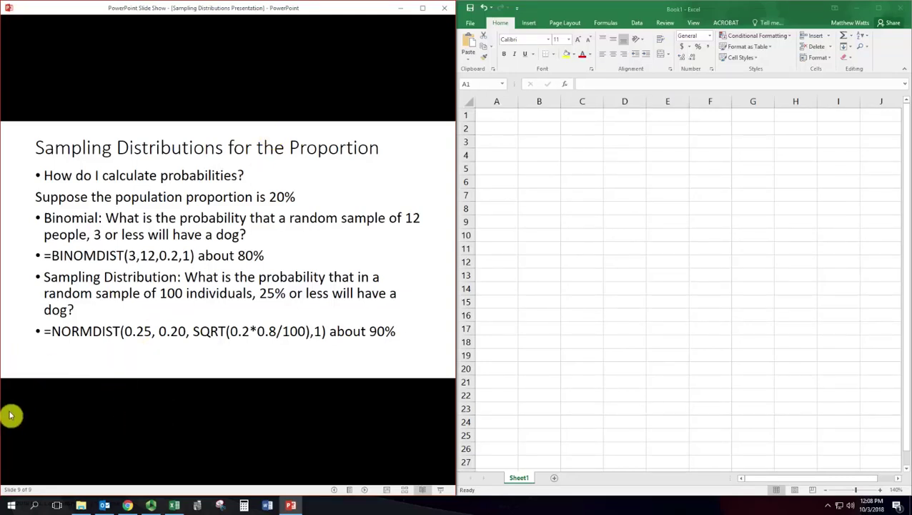
Return the slide show from slide 9 to the opening Sampling Distributions overview slide.
key(Left)
key(Left)
key(Left)
key(Left)
key(Left)
key(Left)
key(Left)
key(Left)
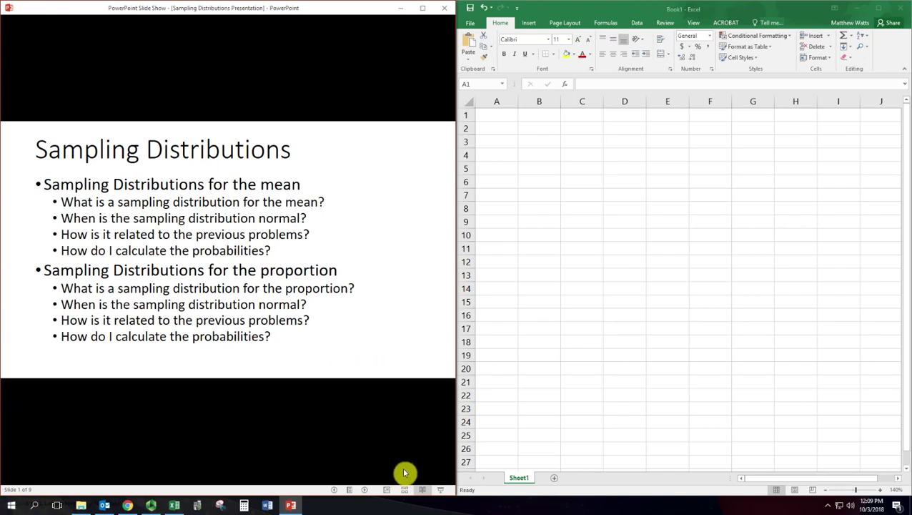
Advance to slide 2, follow its StatKey link, and open the sampling distribution simulation for a mean in a maximized browser window.
click(364, 491)
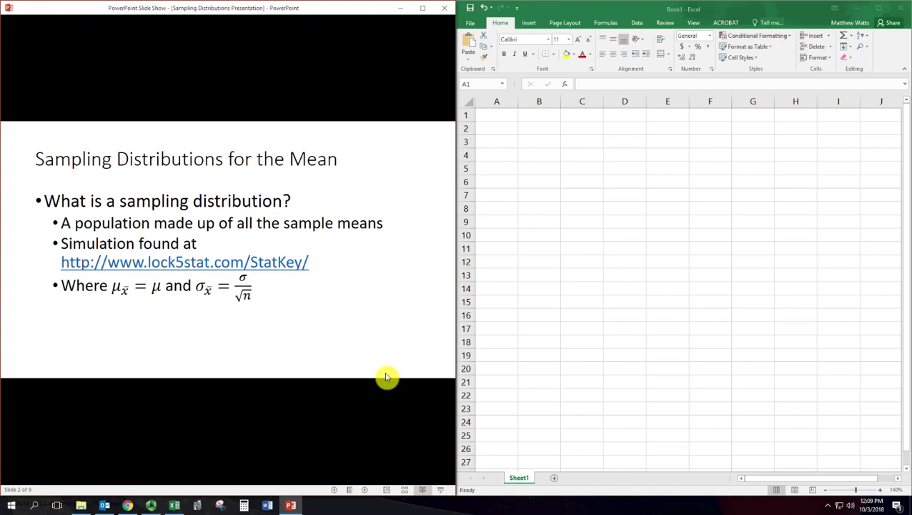
click(239, 265)
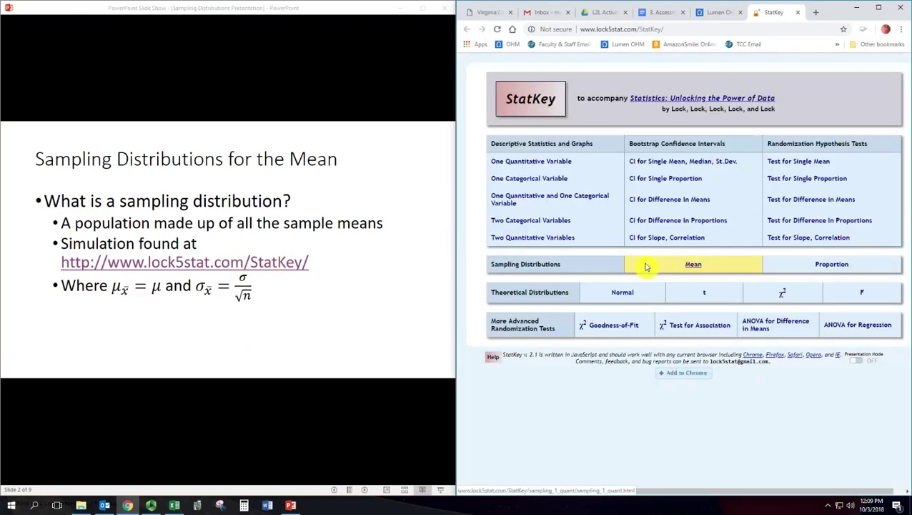
click(695, 264)
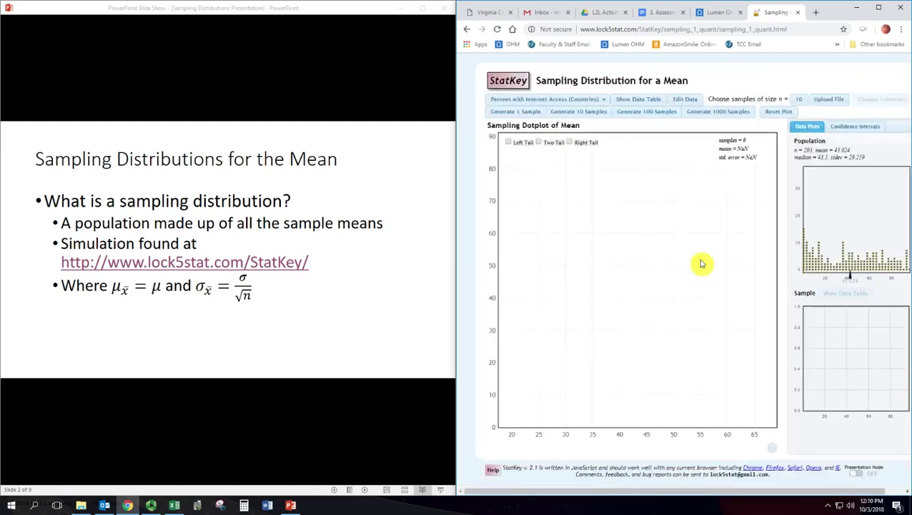
click(879, 9)
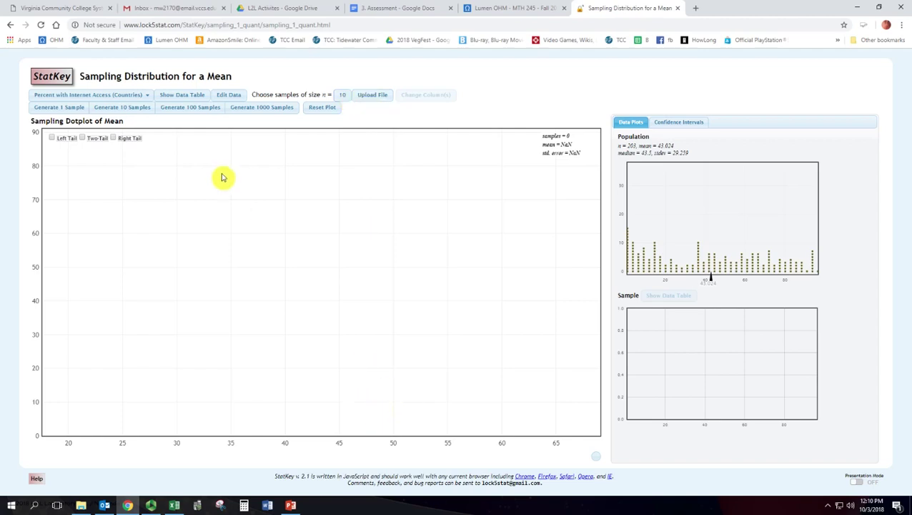
Generate two single samples of size 10, one at a time, and inspect their values and plotted means.
click(60, 109)
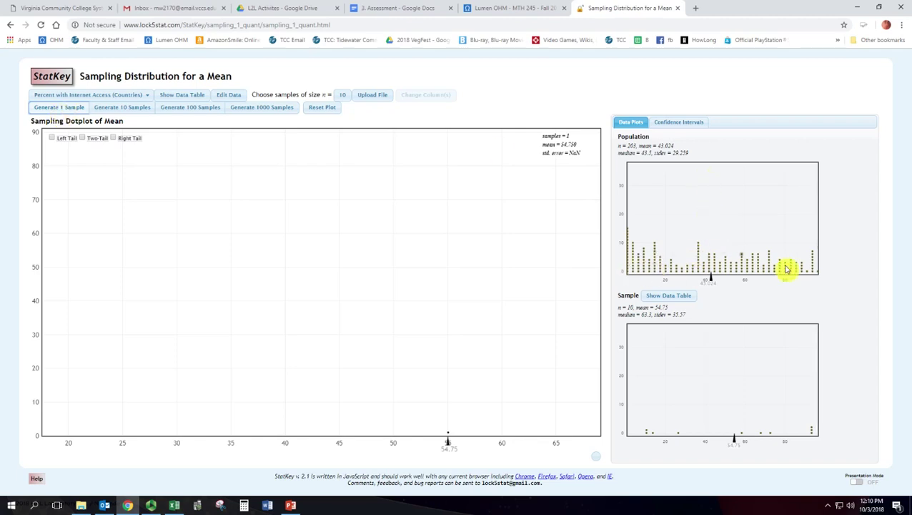
mouse_move(648, 432)
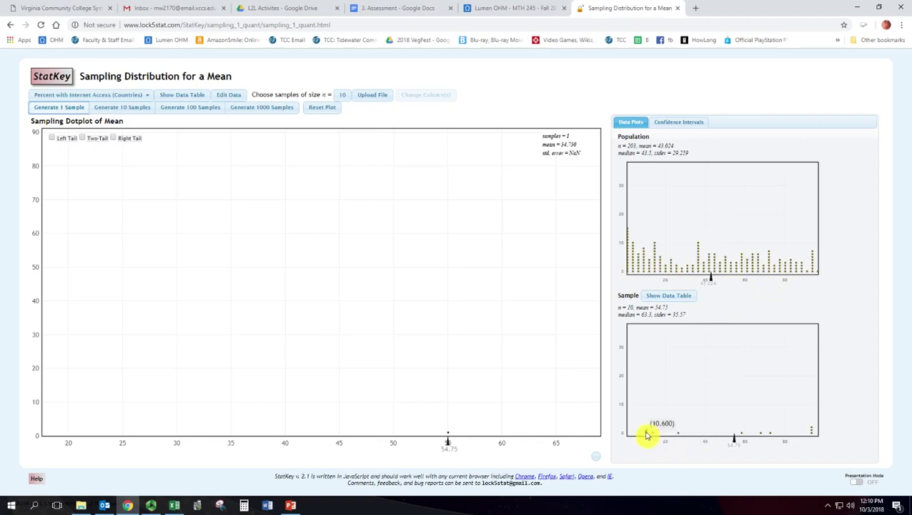
mouse_move(672, 275)
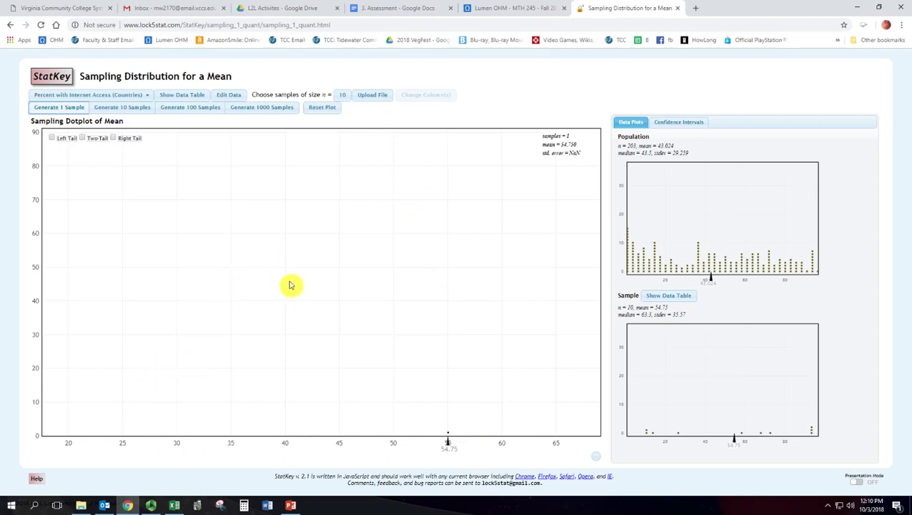
click(70, 109)
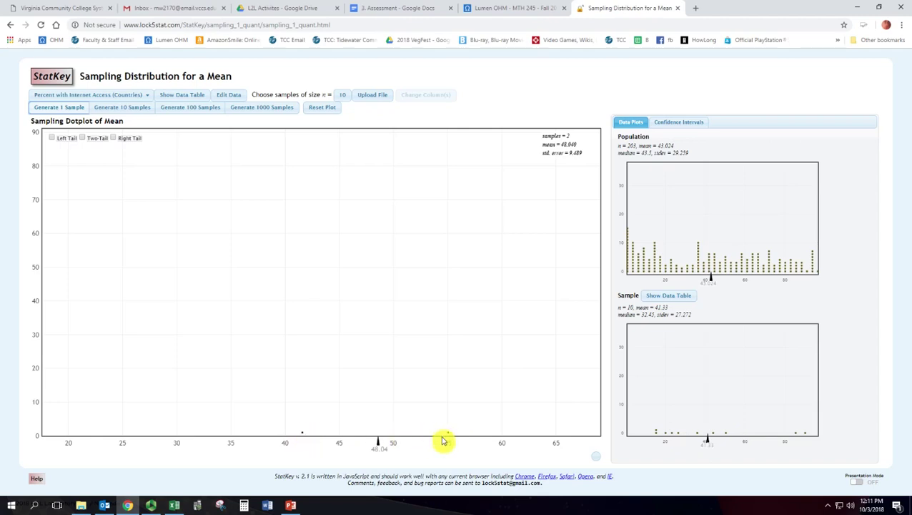
click(304, 436)
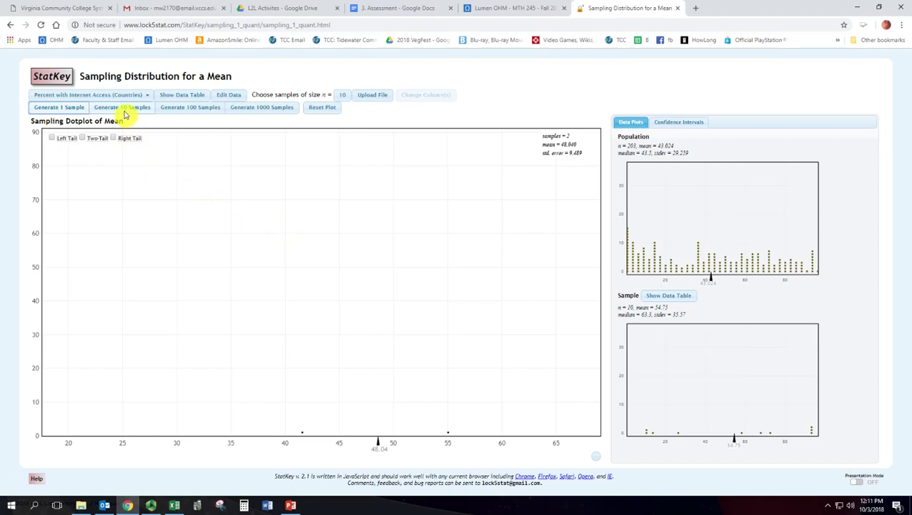
Generate six more individual samples, one at a time, for the sampling dotplot of the mean.
click(72, 114)
click(72, 114)
click(72, 115)
click(72, 115)
click(72, 114)
click(72, 114)
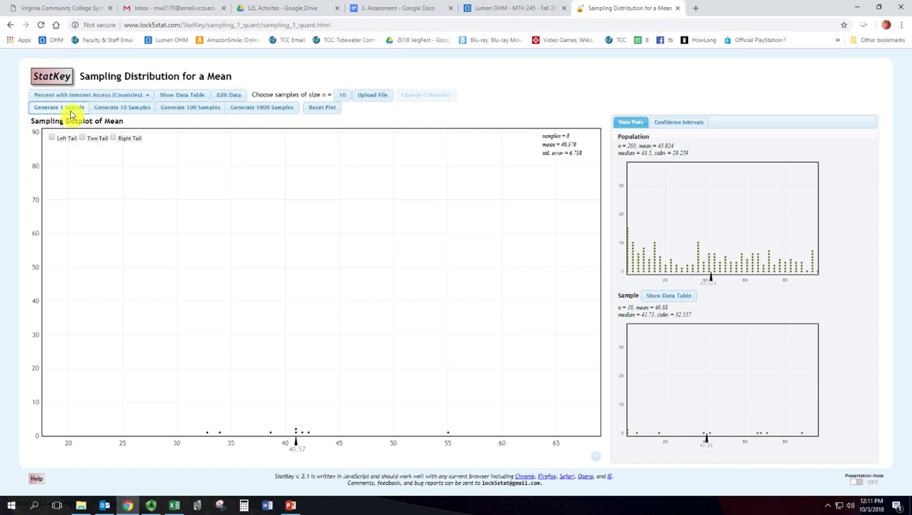
Add batches of 10, 100 and 1000 samples to the sampling dotplot.
click(118, 109)
click(181, 111)
click(235, 111)
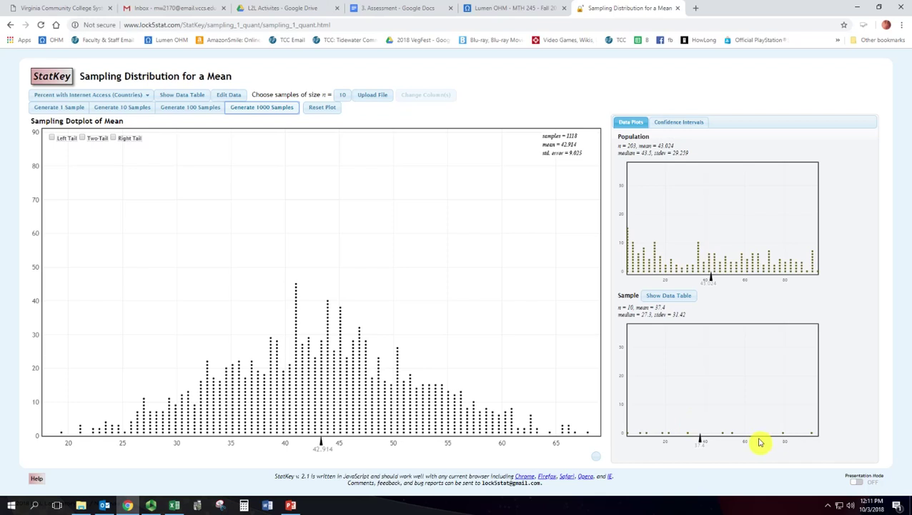
Examine individual dots across the centre and both tails of the sampling dotplot, and compare its mean with the population mean.
click(346, 381)
click(305, 383)
click(346, 405)
click(333, 411)
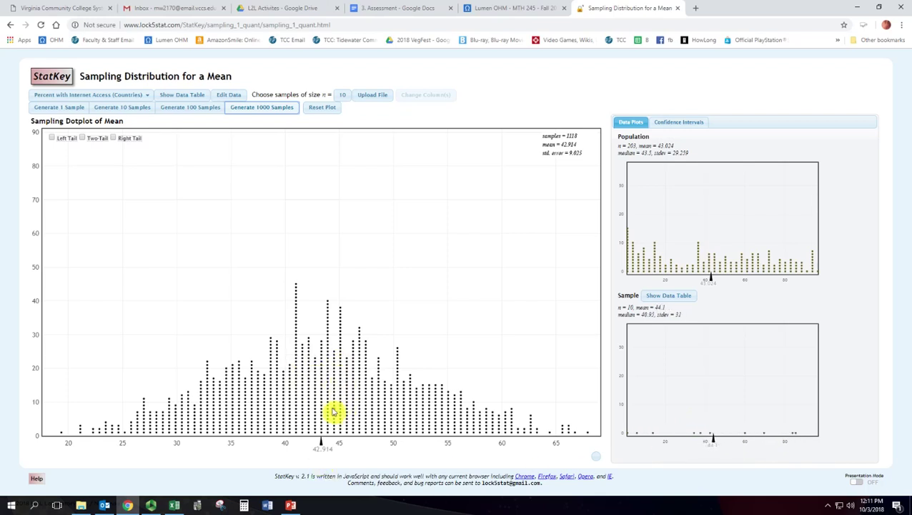
click(410, 386)
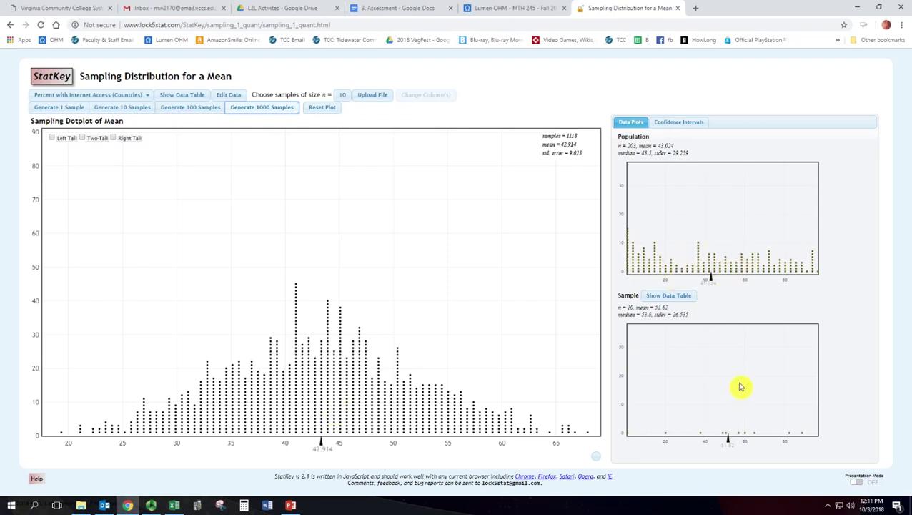
click(298, 312)
click(193, 399)
click(454, 419)
click(264, 317)
click(529, 413)
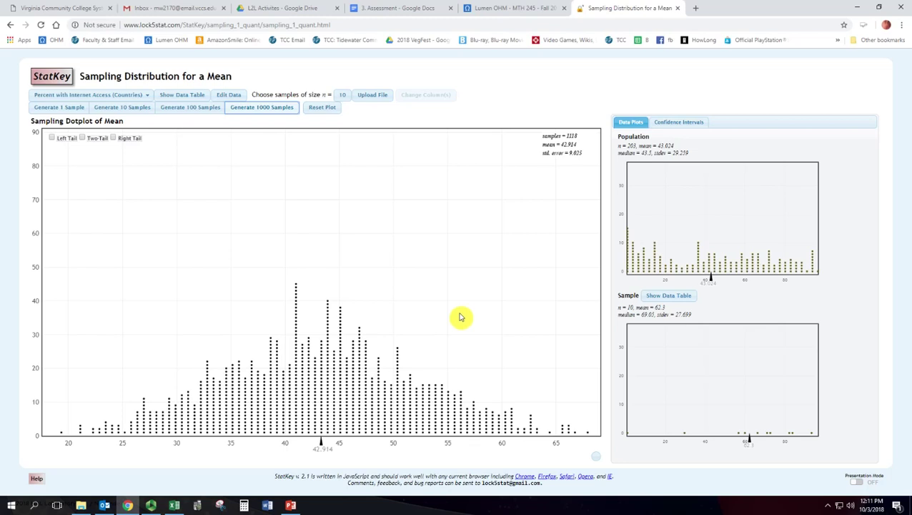
click(67, 428)
click(240, 352)
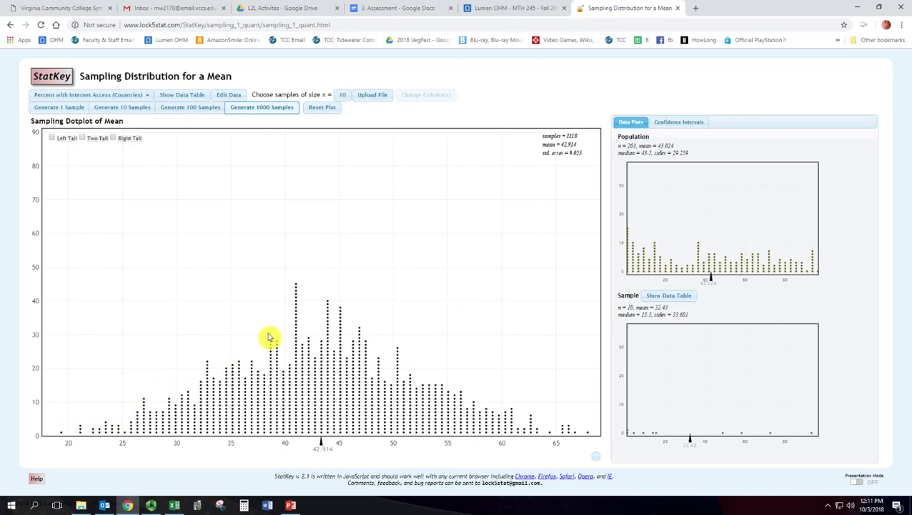
click(328, 313)
click(526, 422)
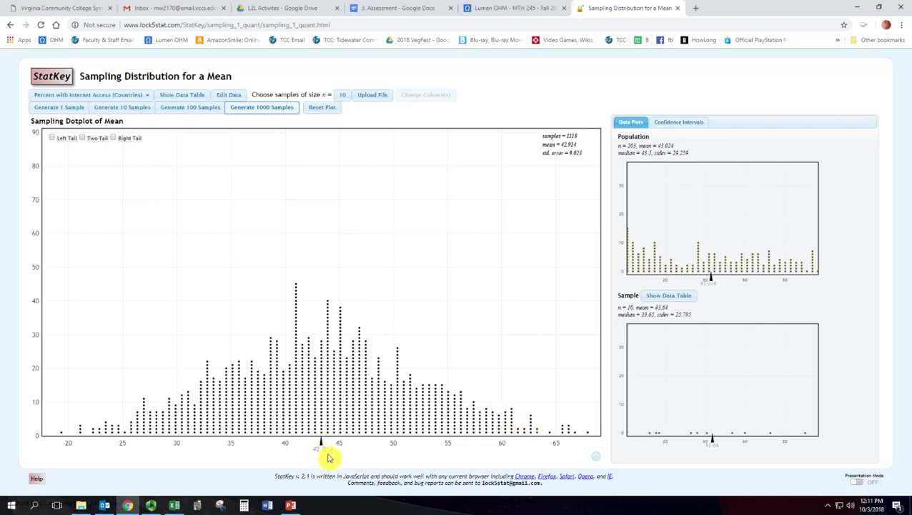
click(514, 365)
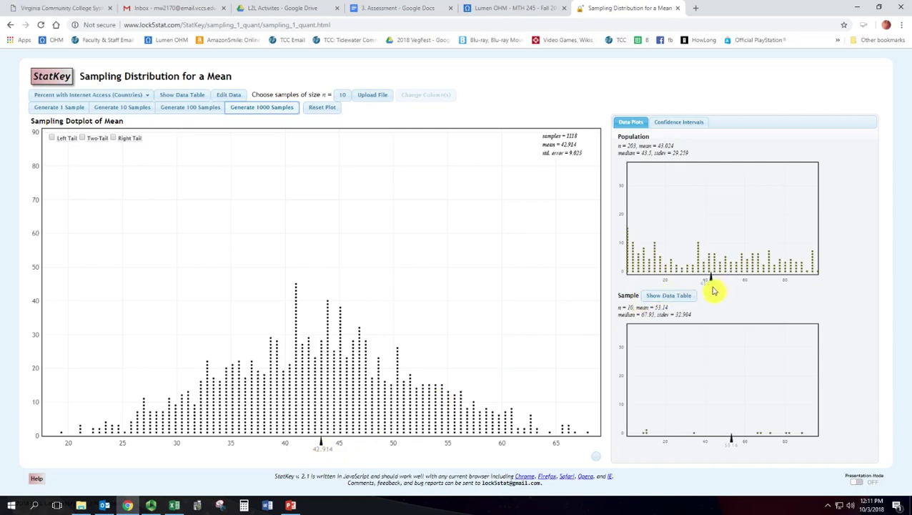
click(348, 451)
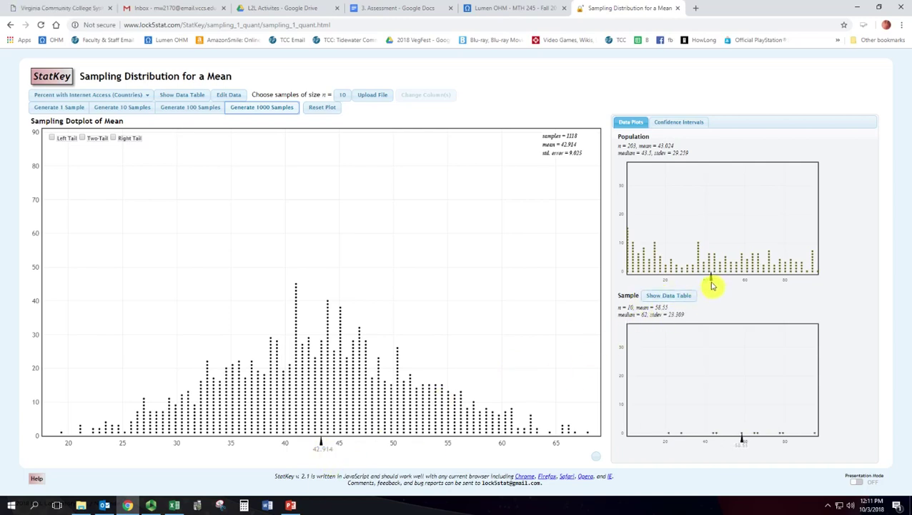
click(327, 443)
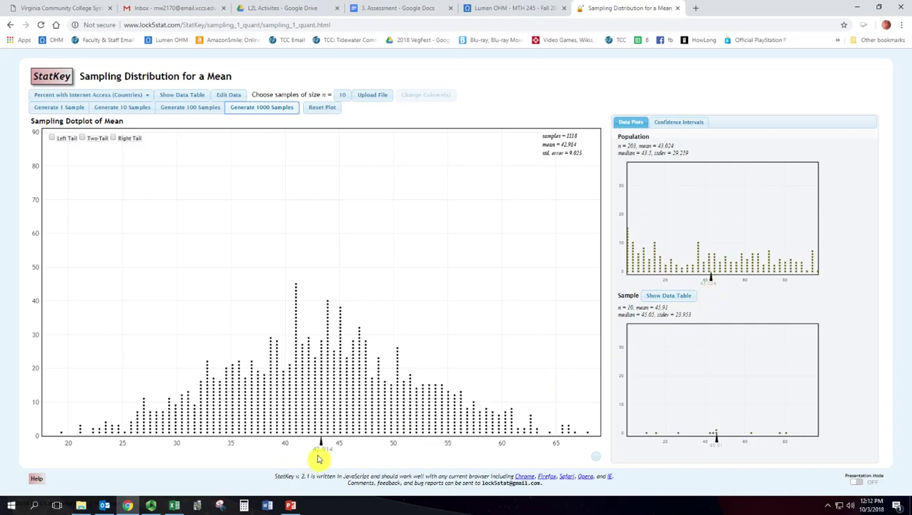
click(461, 402)
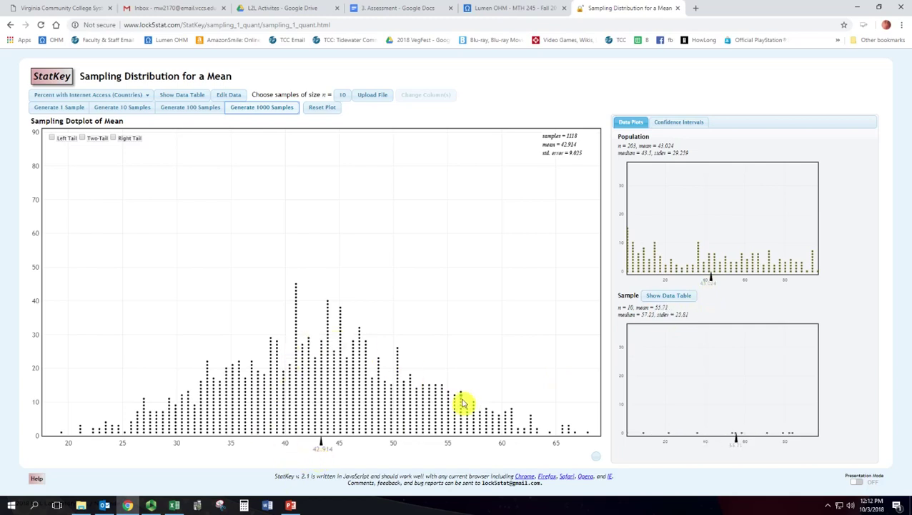
Generate another 1000 samples and inspect the sample means across the enlarged distribution and around its centre.
click(274, 109)
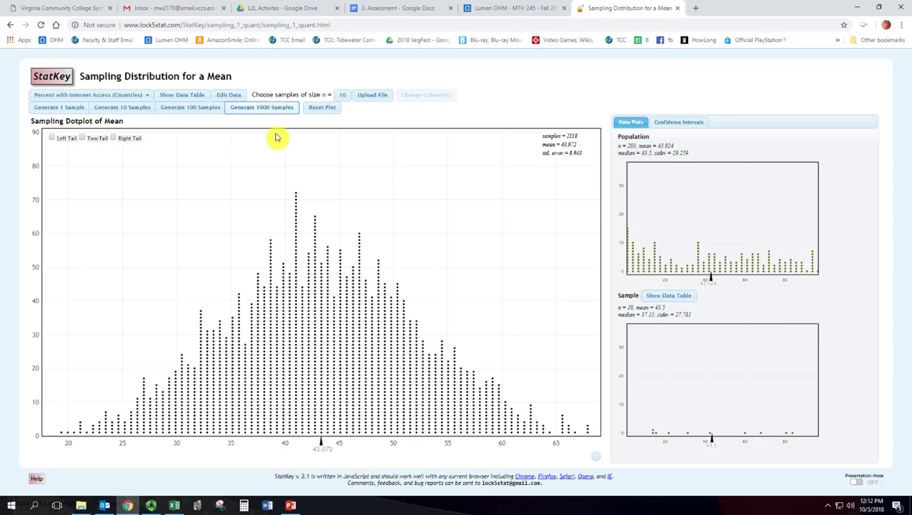
click(318, 455)
click(470, 400)
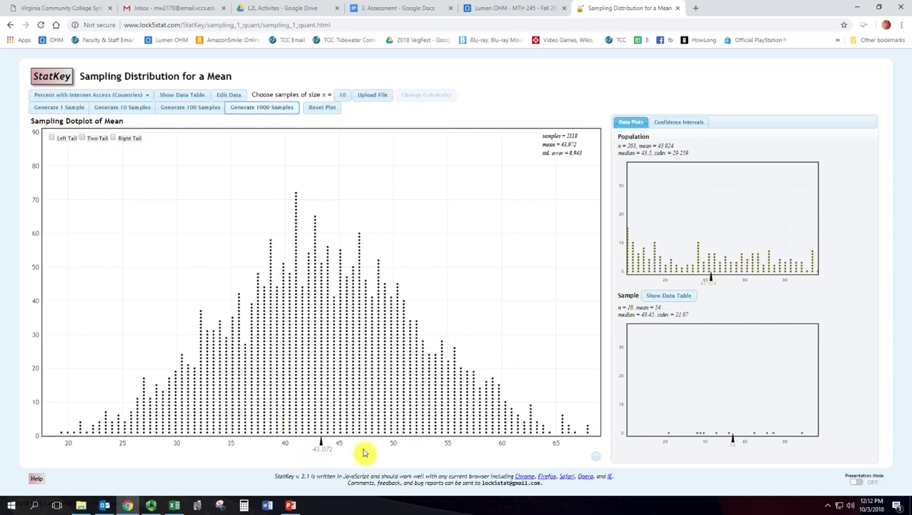
click(215, 394)
click(400, 294)
click(493, 368)
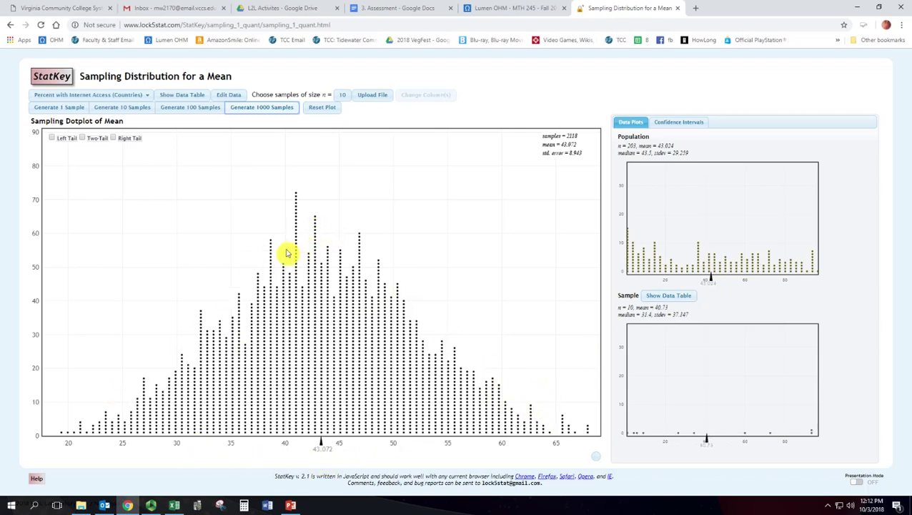
click(391, 343)
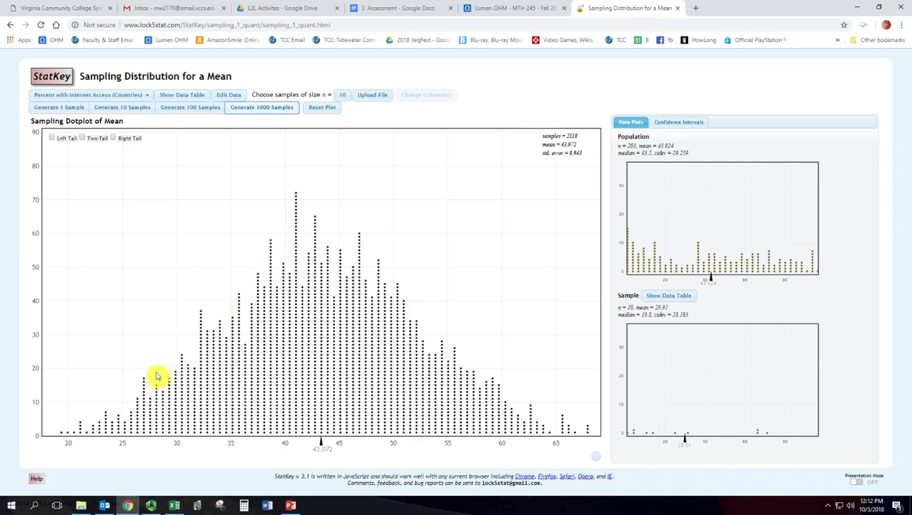
click(339, 423)
click(324, 434)
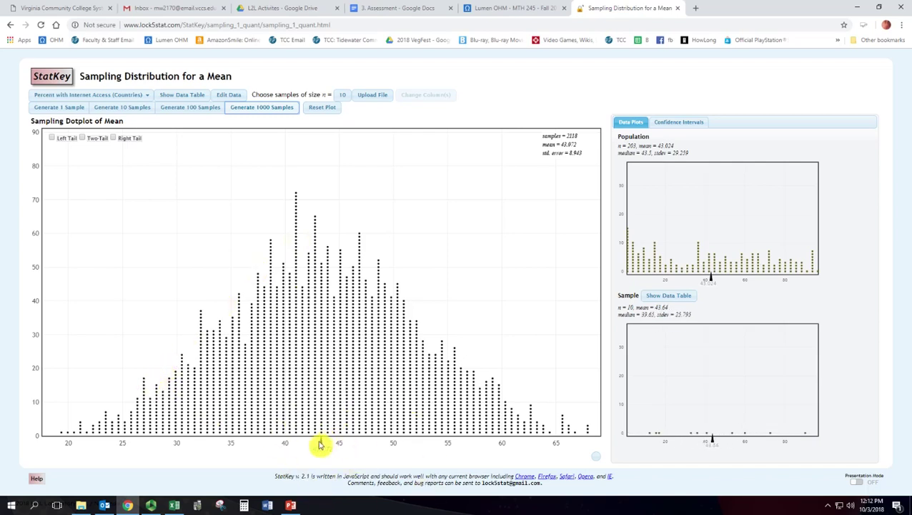
click(319, 444)
click(530, 450)
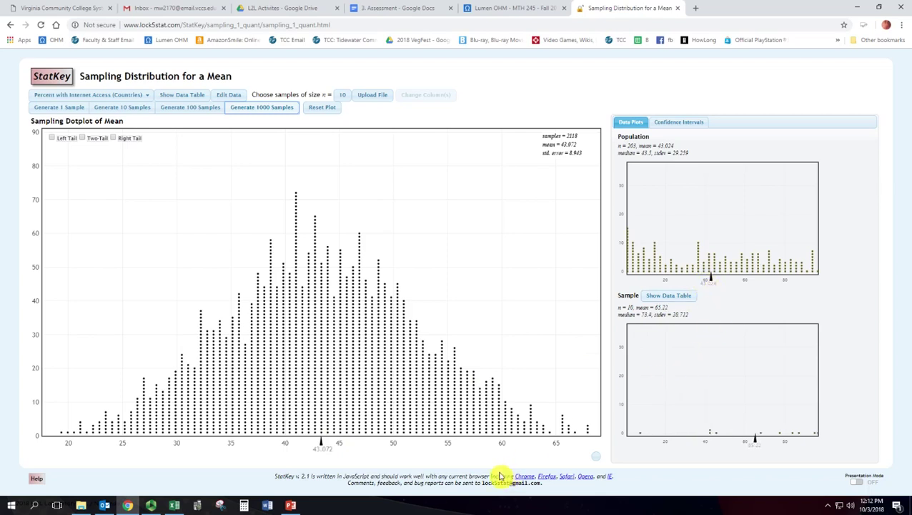
Compare the population plot's shape, mean and standard deviation with those of the sampling dotplot of means.
mouse_move(651, 263)
mouse_move(781, 267)
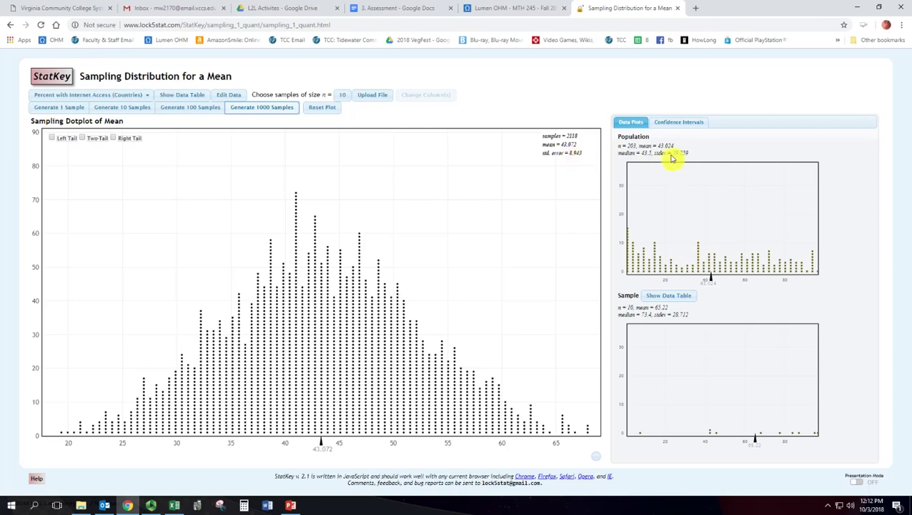
click(218, 377)
click(399, 358)
click(353, 297)
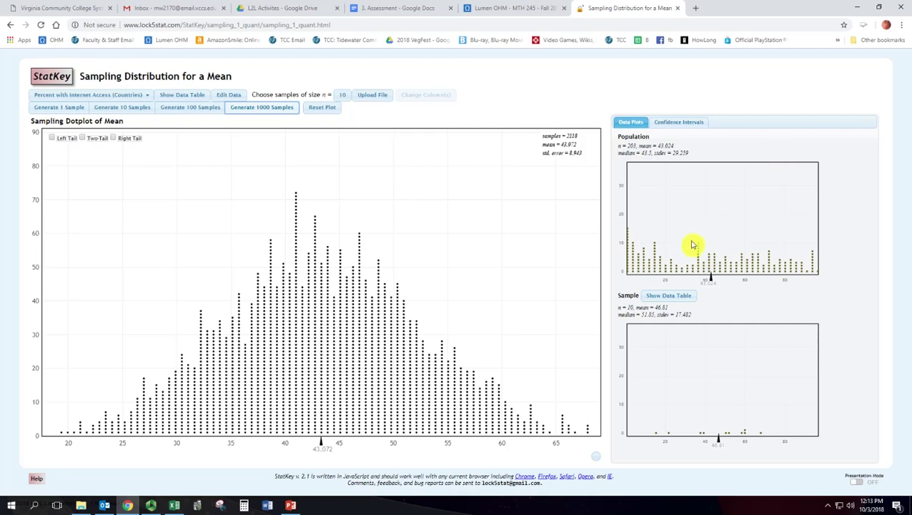
click(532, 264)
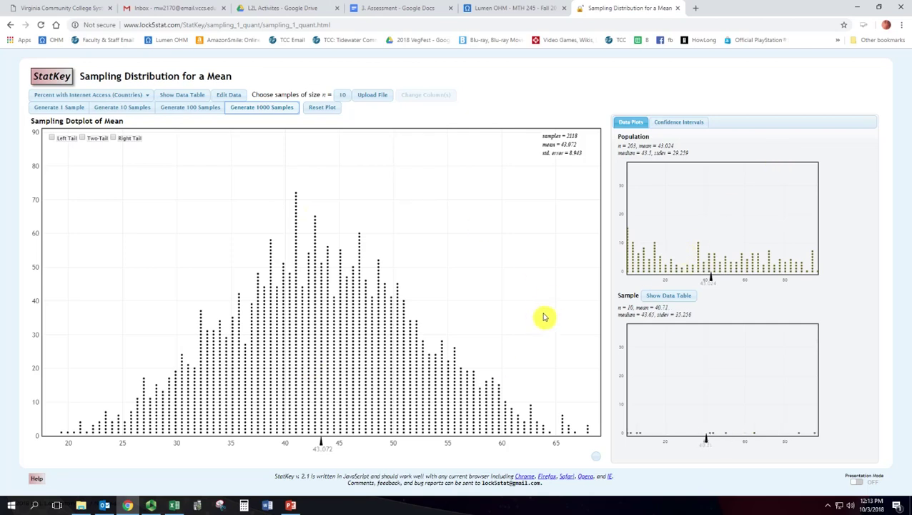
click(423, 394)
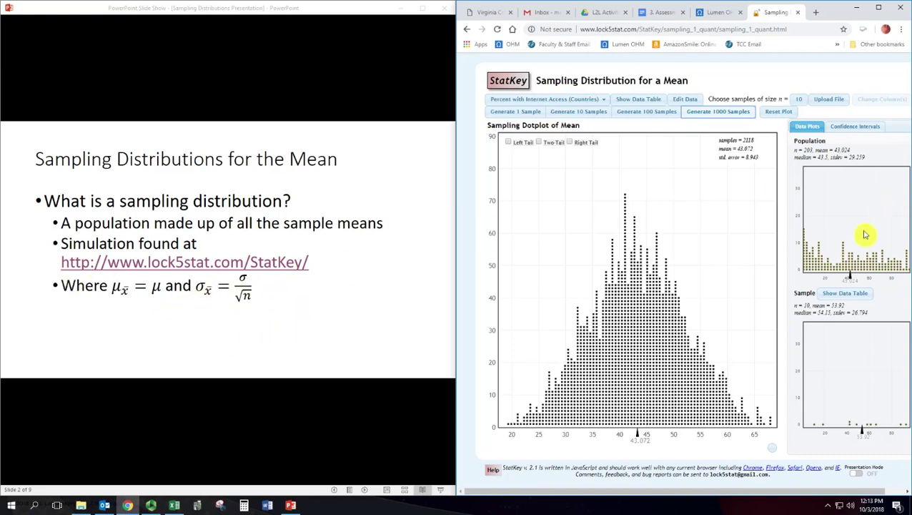
click(650, 324)
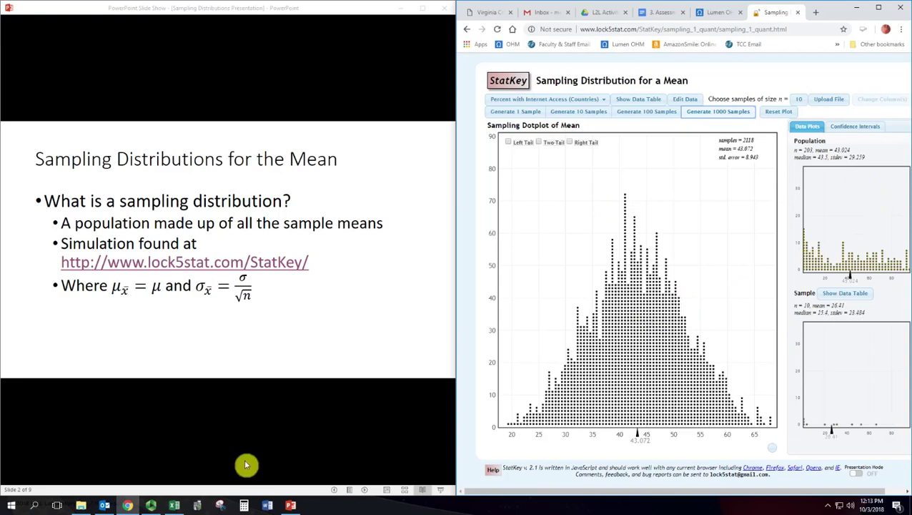
Advance the slide show to slide 3 on when the distribution is normal, and check that against the shape of the sampling dotplot.
click(366, 492)
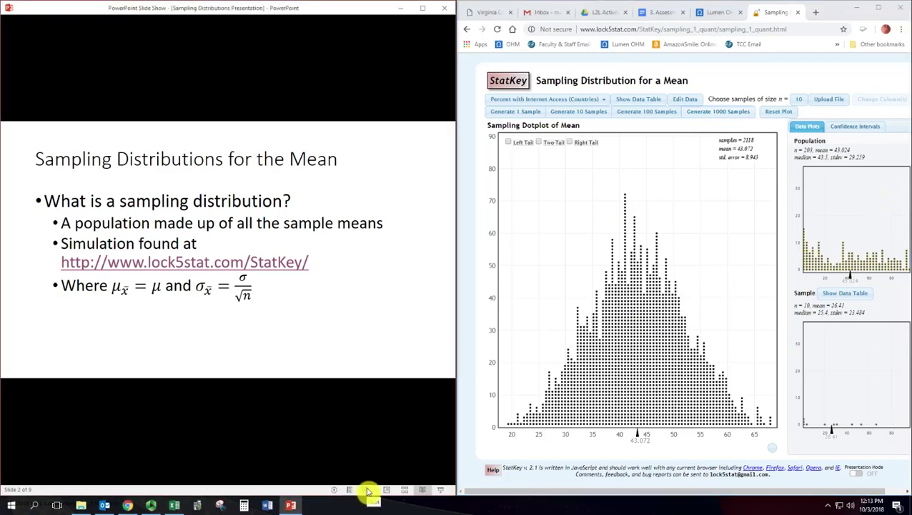
click(366, 491)
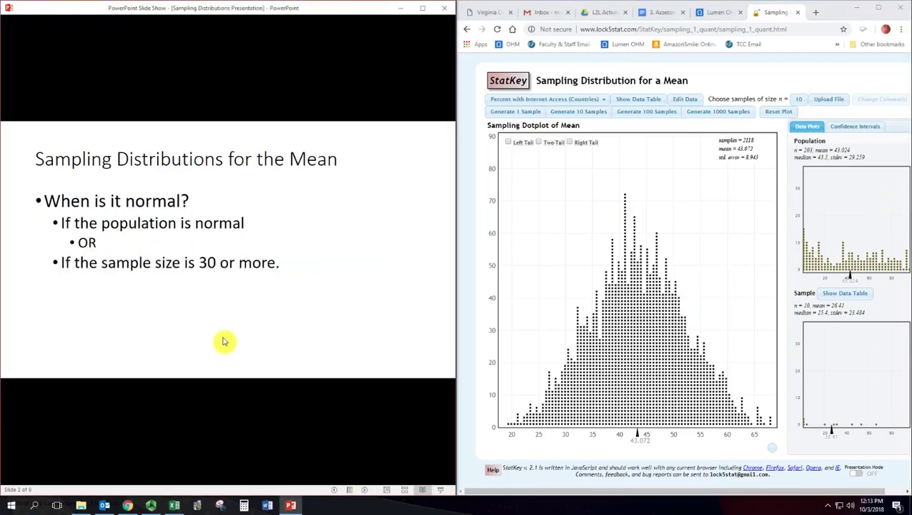
click(634, 323)
click(638, 322)
click(674, 312)
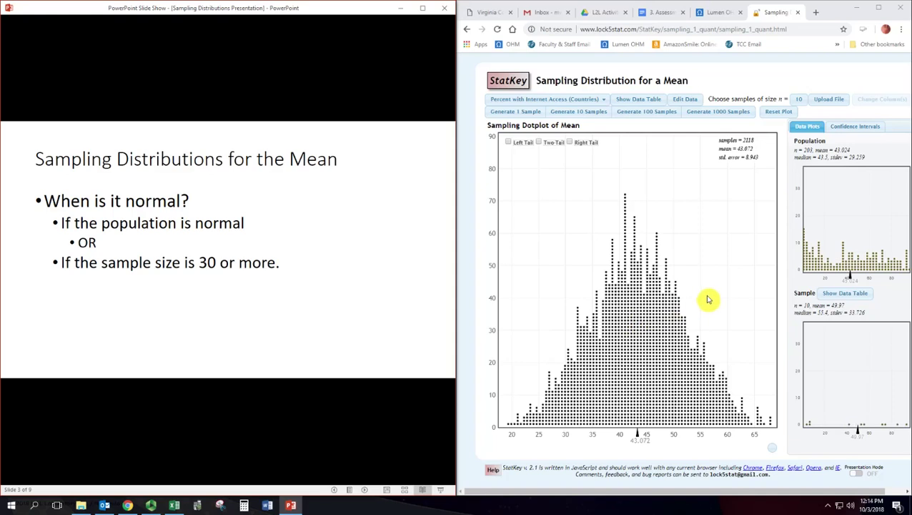
Examine individual sample means around the centre and on both sides of the sampling dotplot alongside the slide on normality conditions.
mouse_move(872, 279)
click(569, 308)
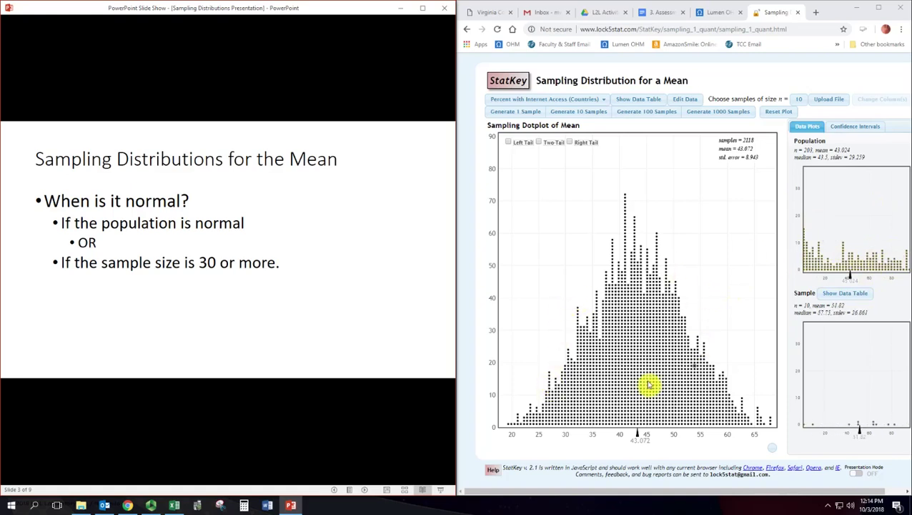
click(683, 336)
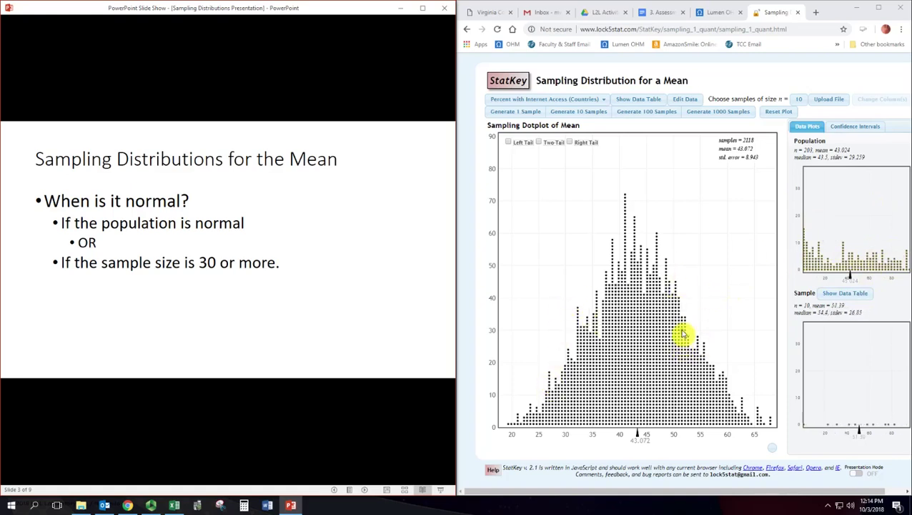
click(655, 258)
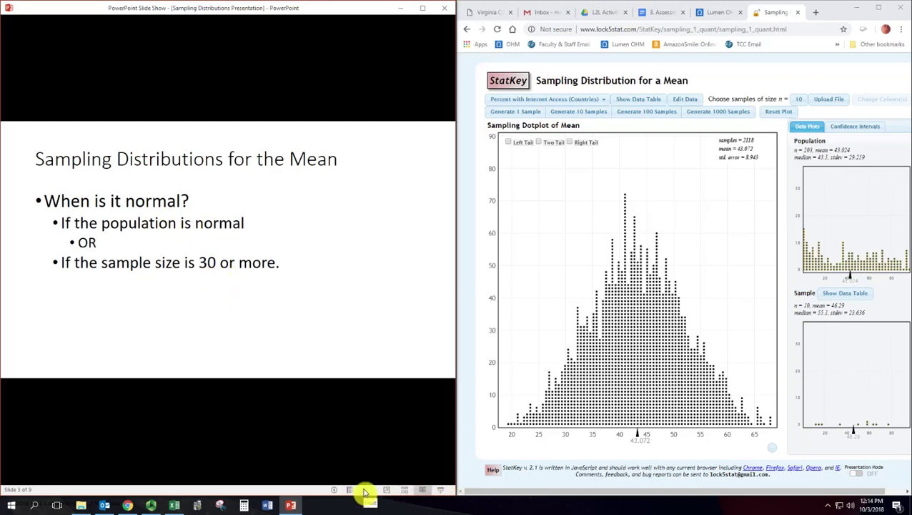
click(577, 388)
click(669, 364)
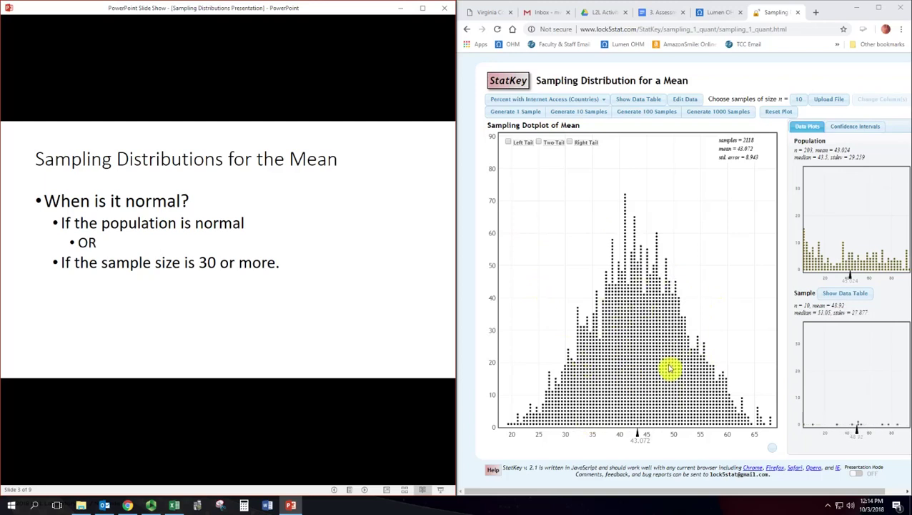
click(607, 370)
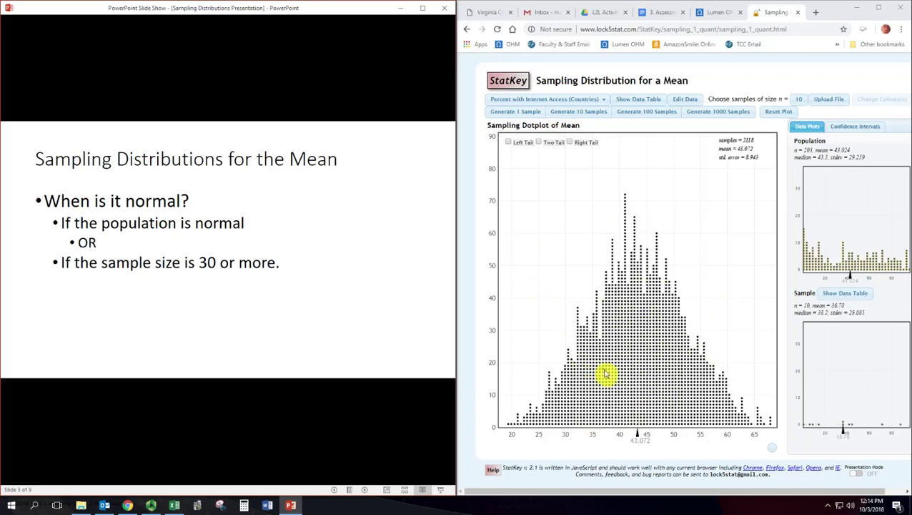
Advance the slide show to slide 4 on how this relates to previous problems, and inspect samples near the dotplot's mean.
click(365, 490)
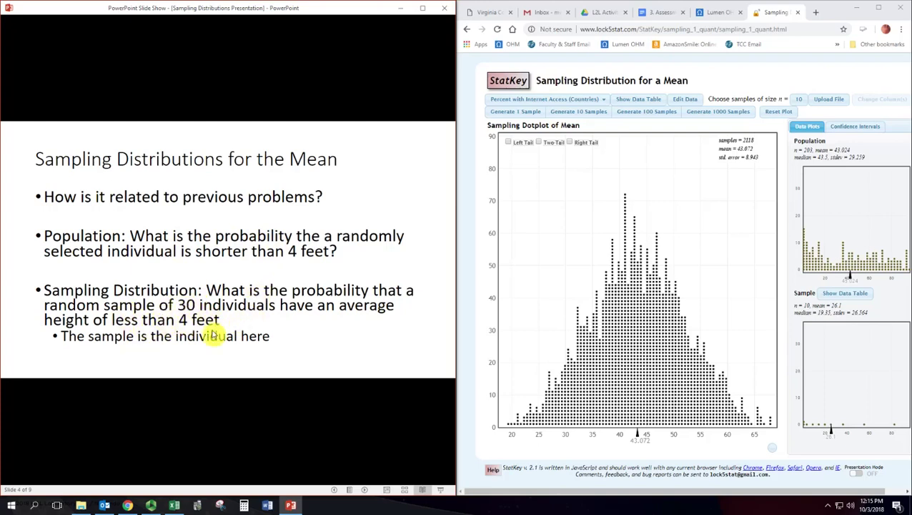
click(630, 413)
click(629, 412)
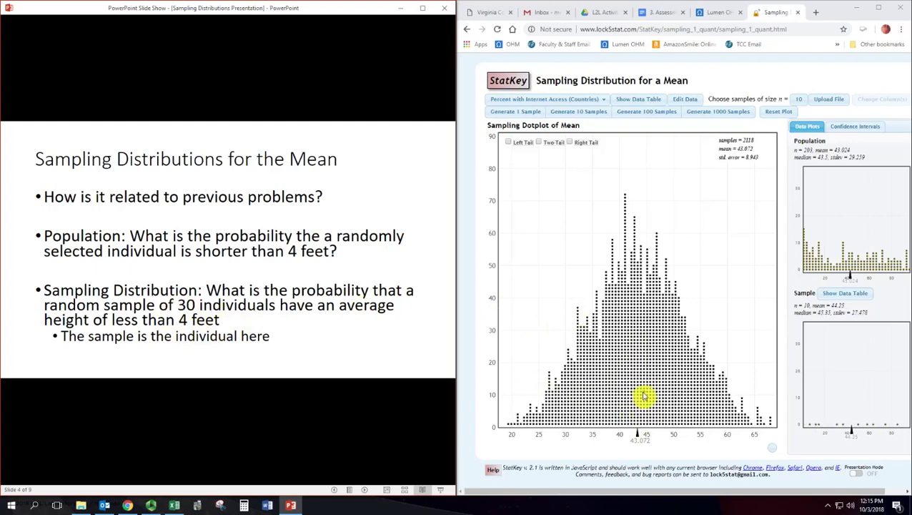
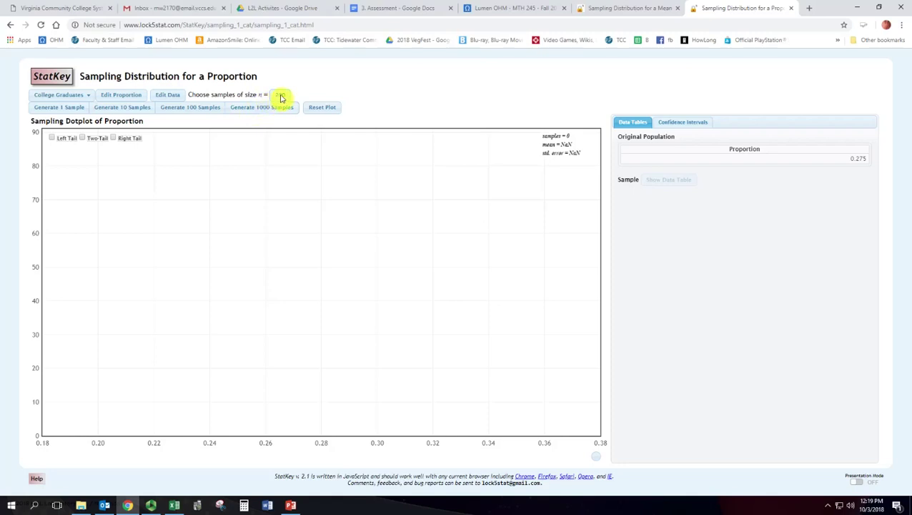
Set the sample size to 10 for the College Graduates proportion simulation and generate three samples one at a time.
click(283, 98)
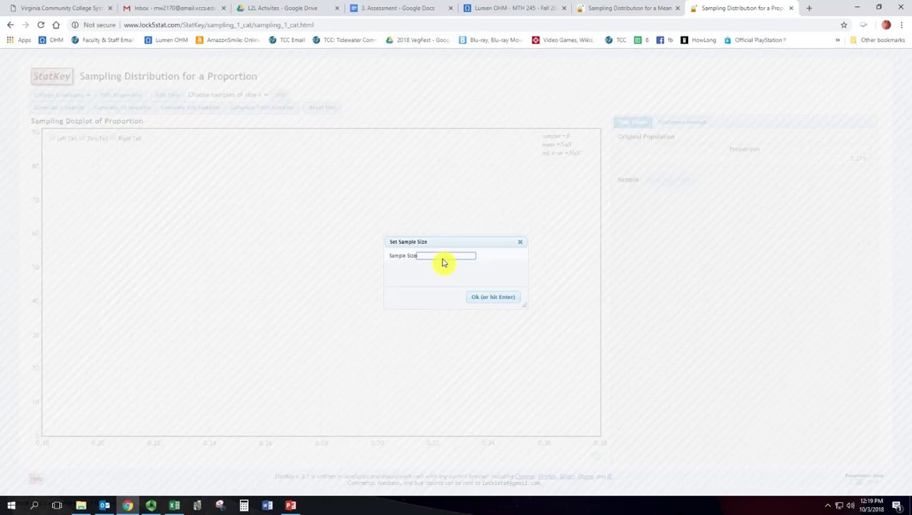
click(482, 297)
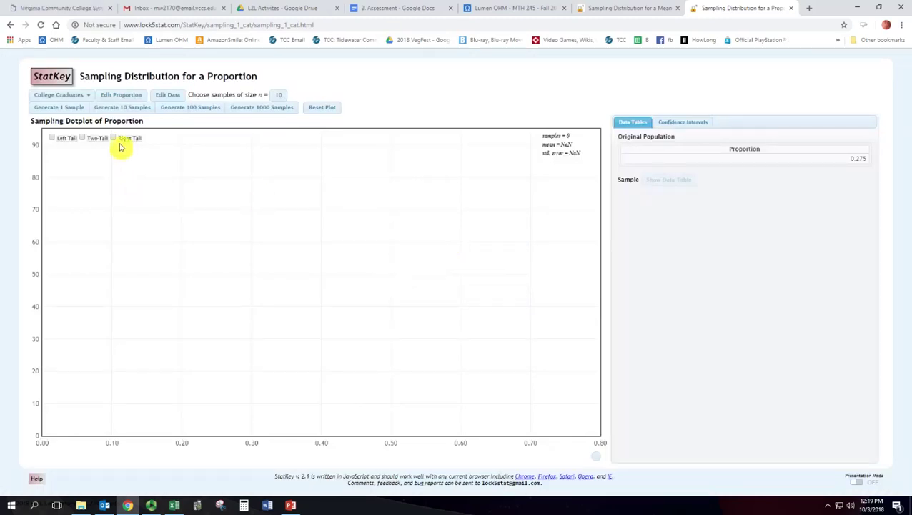
click(65, 109)
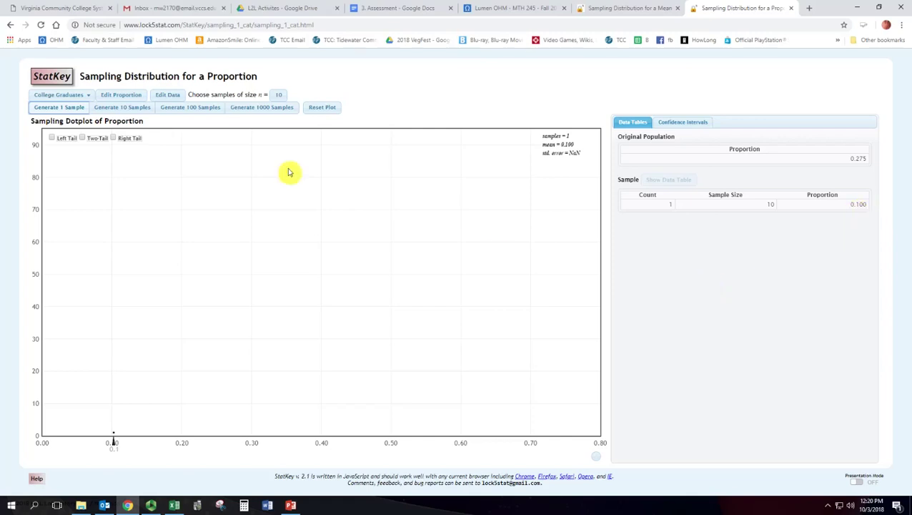
click(63, 113)
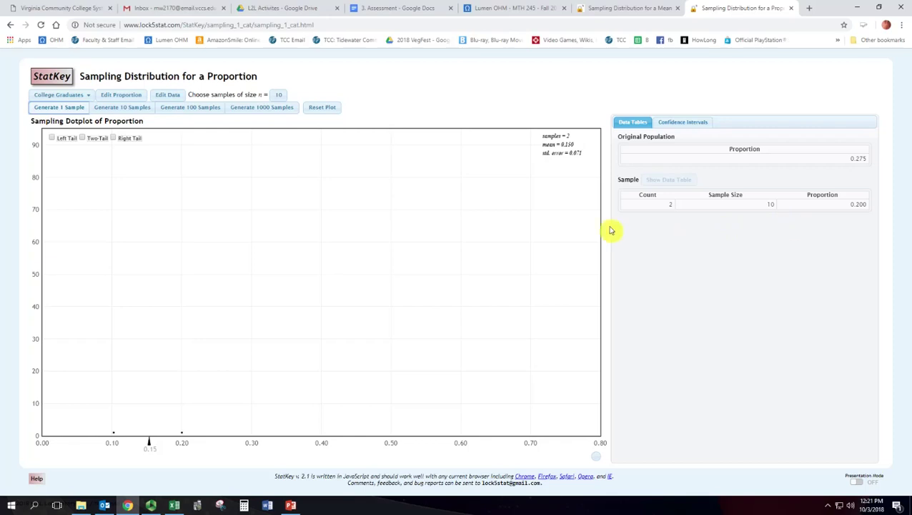
click(72, 113)
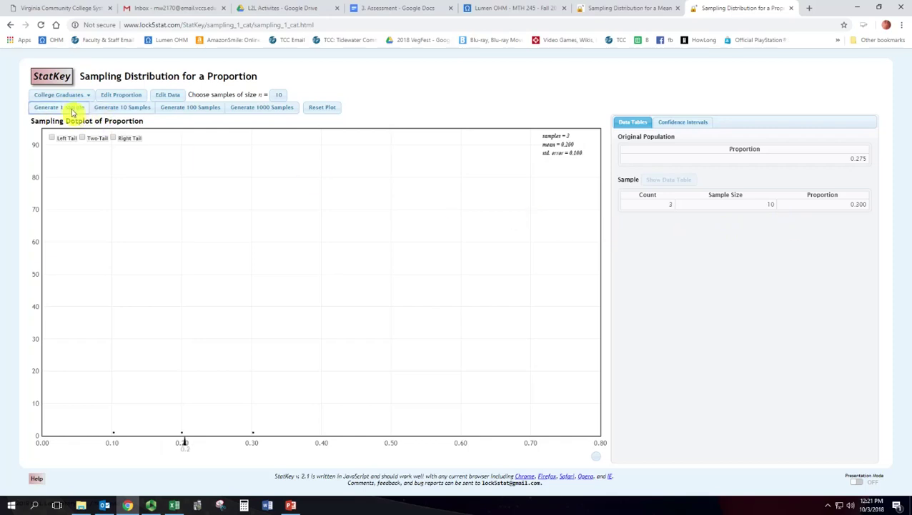
Add batches of 10, 100 and 1000 more samples to the sampling dotplot of the proportion.
click(119, 110)
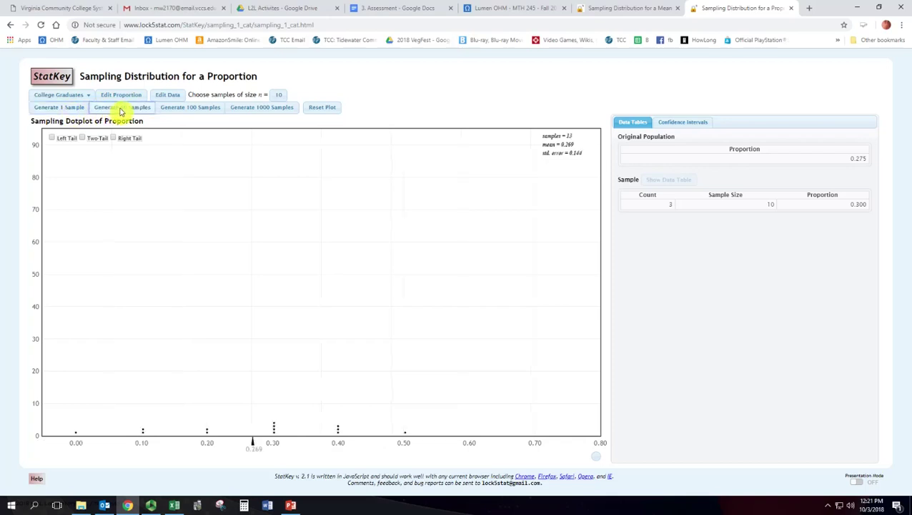
click(179, 109)
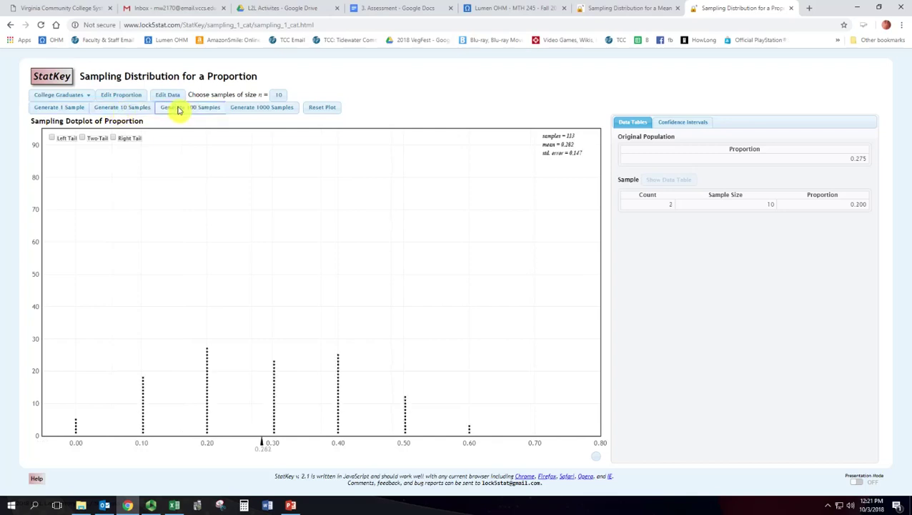
click(264, 111)
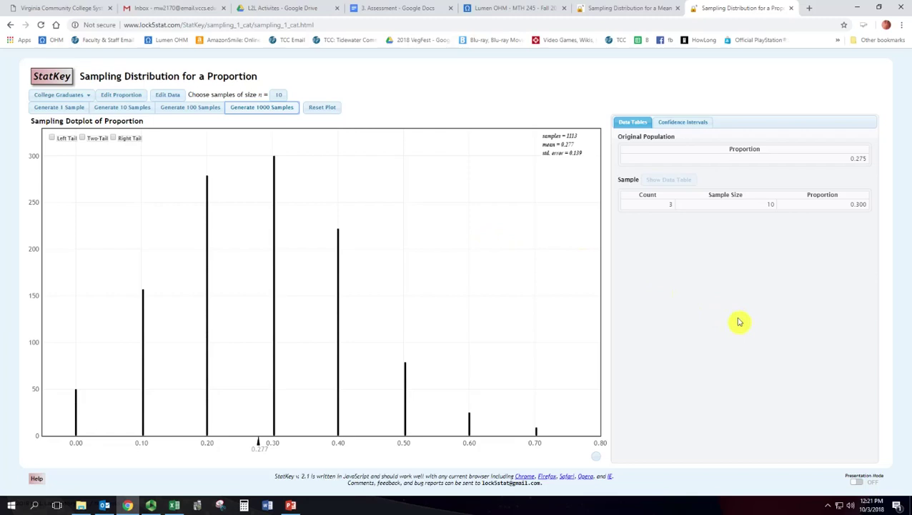
Inspect individual sample proportions at the centre and both tails of the dotplot, and minimize the browser to return to the PowerPoint slides.
click(341, 290)
click(144, 432)
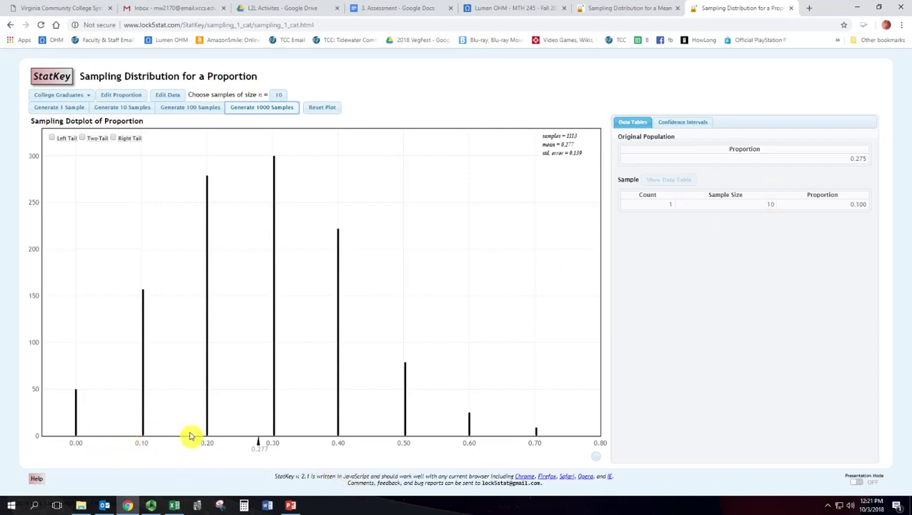
click(469, 434)
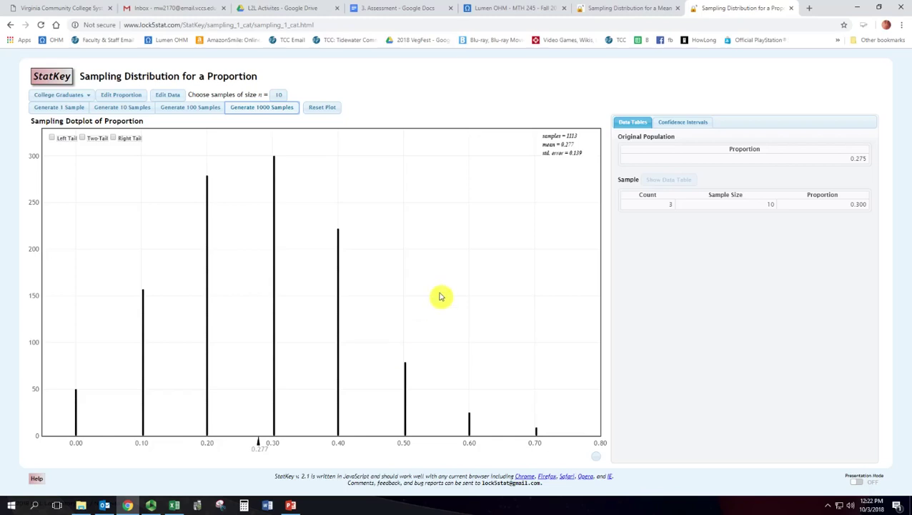
click(856, 7)
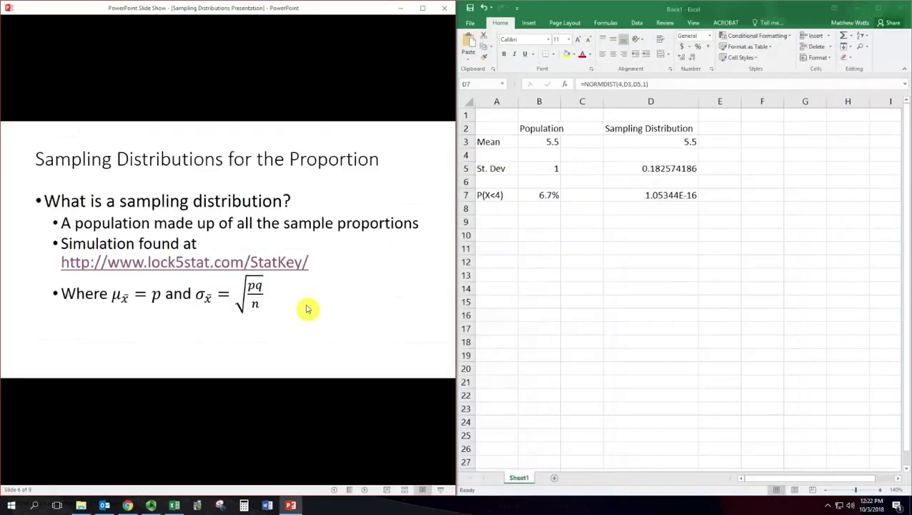